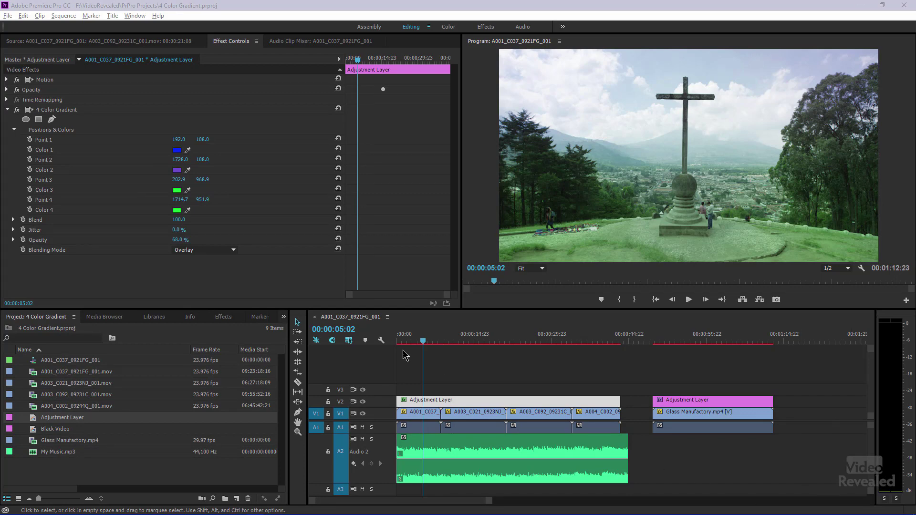
Play the sequence from the start and stop on the temple shot at 00:00:16:21.
{"action": "left_click", "coordinate": [404, 342]}
{"action": "key", "text": "space"}
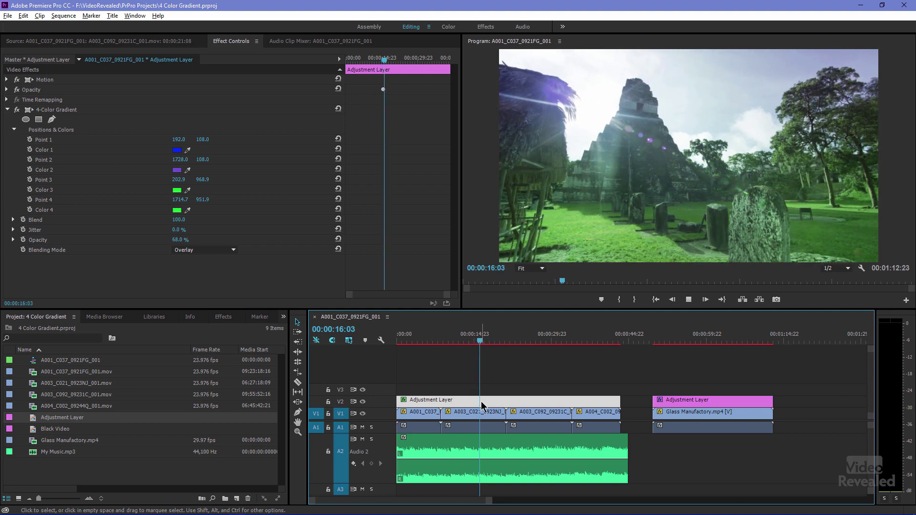
{"action": "key", "text": "space"}
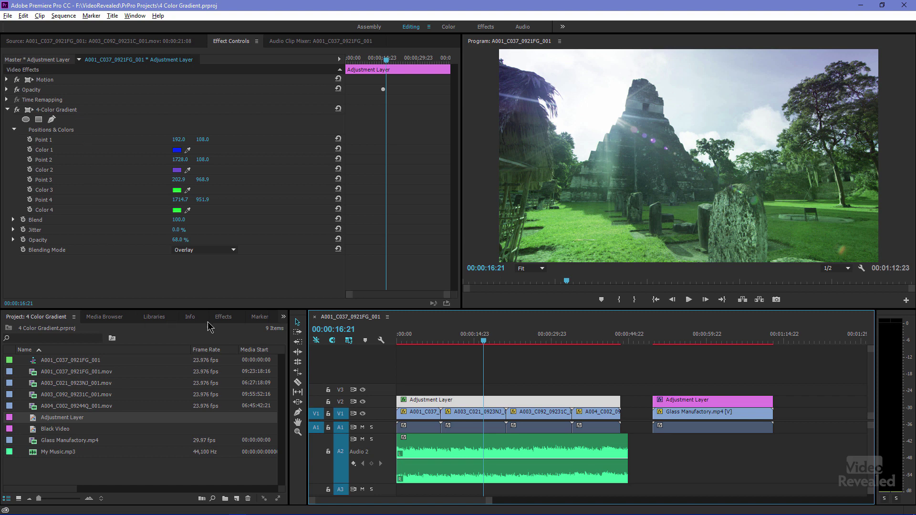
{"action": "left_click", "coordinate": [223, 317]}
{"action": "left_click", "coordinate": [65, 329]}
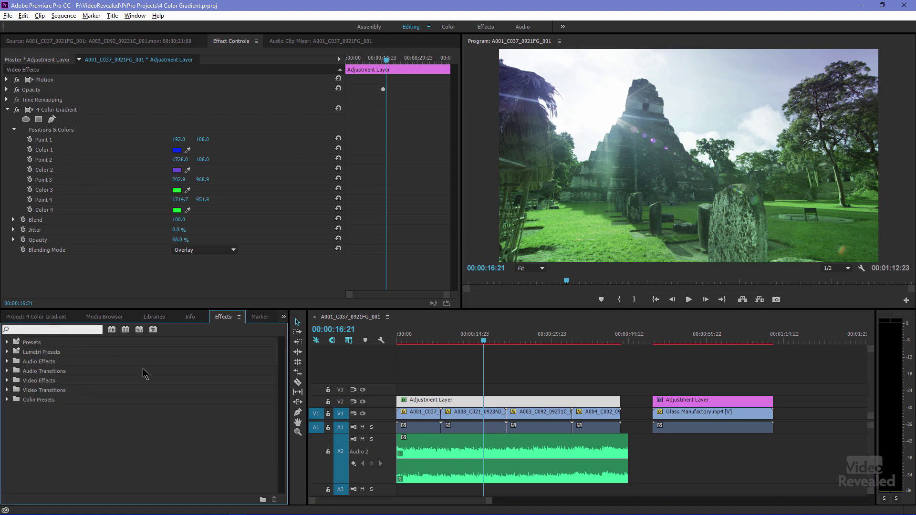
{"action": "type", "text": "4 colo"}
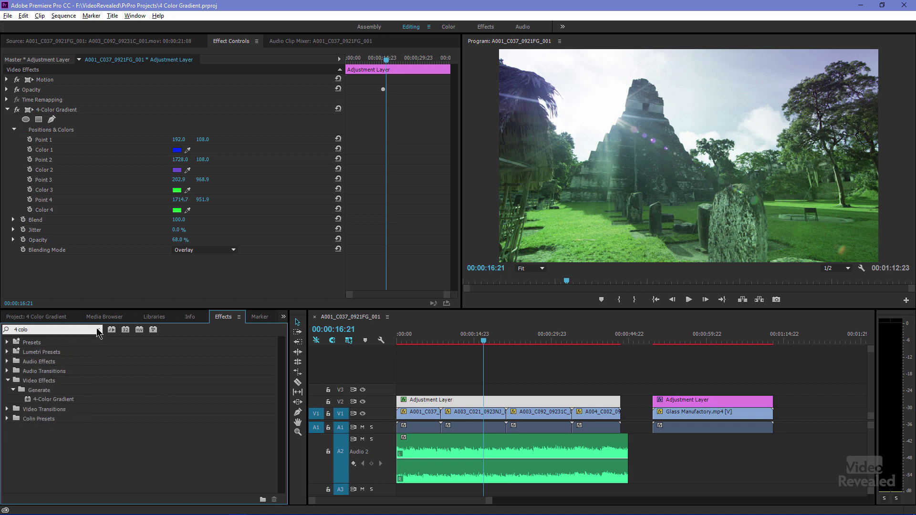
{"action": "left_click", "coordinate": [45, 318]}
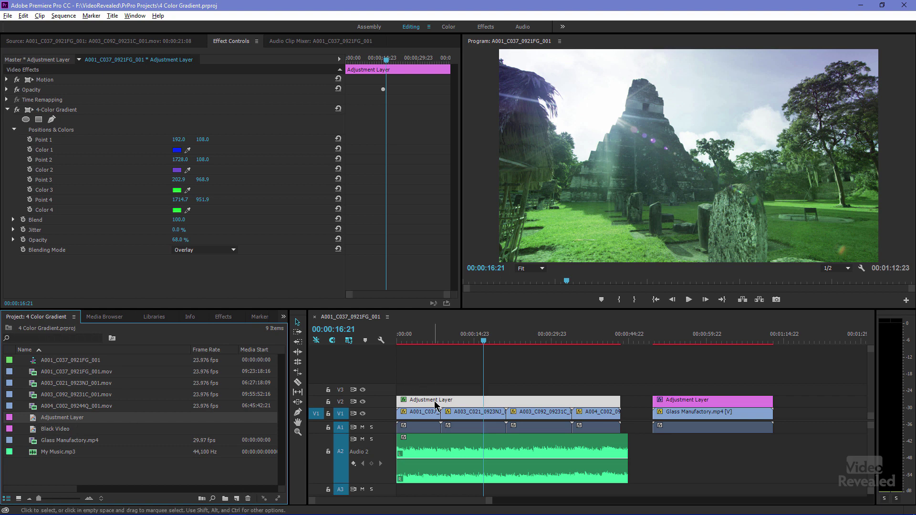
{"action": "left_click", "coordinate": [469, 340]}
{"action": "left_click_drag", "start_coordinate": [471, 341], "coordinate": [481, 341]}
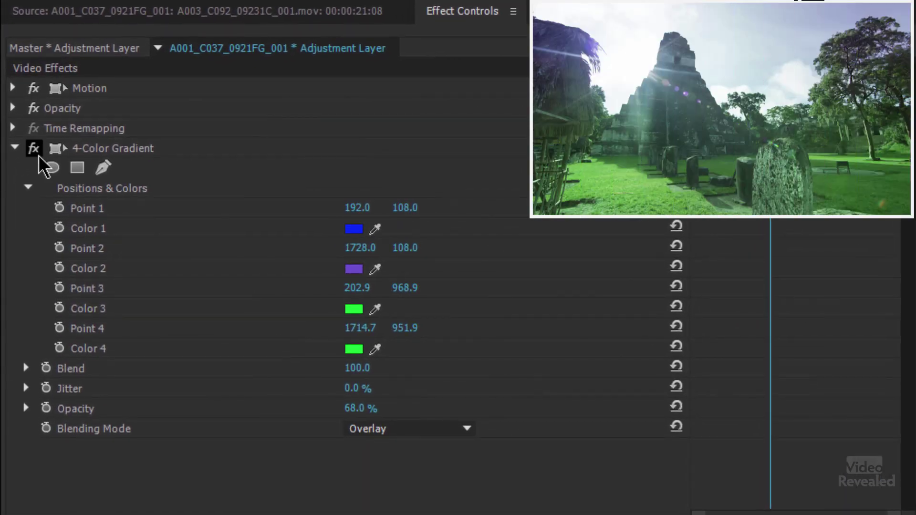
{"action": "left_click", "coordinate": [34, 150]}
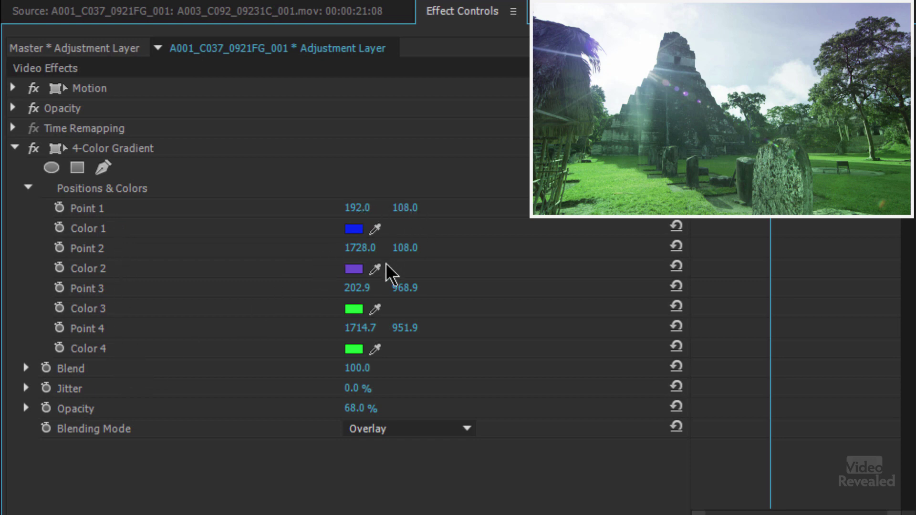
{"action": "left_click", "coordinate": [376, 228]}
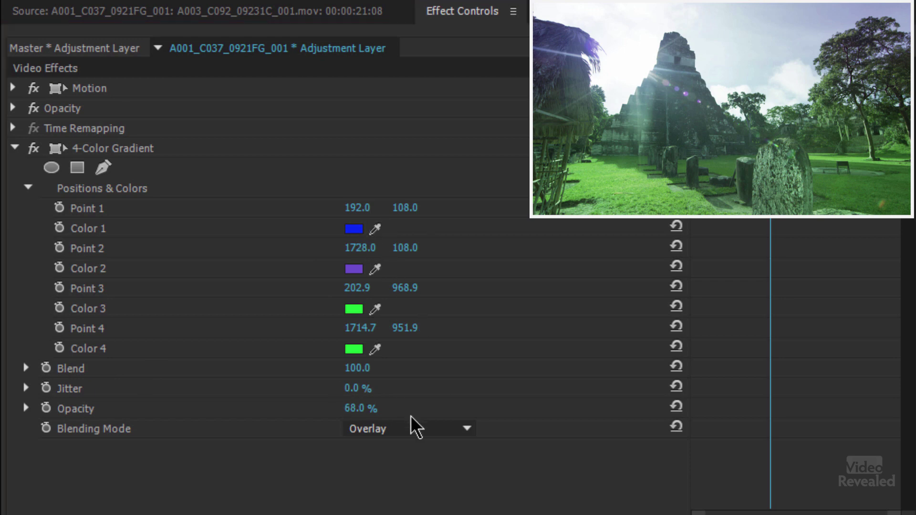
{"action": "left_click", "coordinate": [414, 427]}
Set the gradient to Normal at 100% opacity, nudge Point 1, and raise Blend to 1247.
{"action": "left_click", "coordinate": [430, 471]}
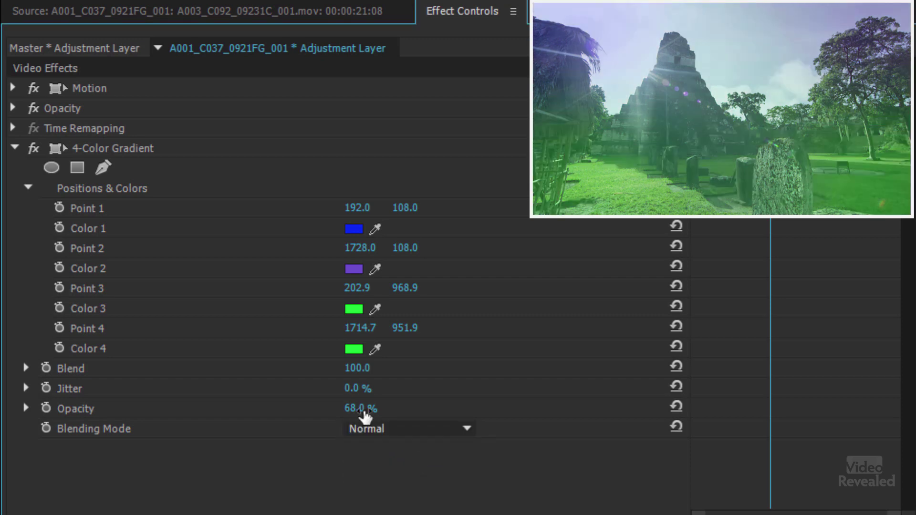
{"action": "left_click_drag", "start_coordinate": [365, 418], "coordinate": [449, 508]}
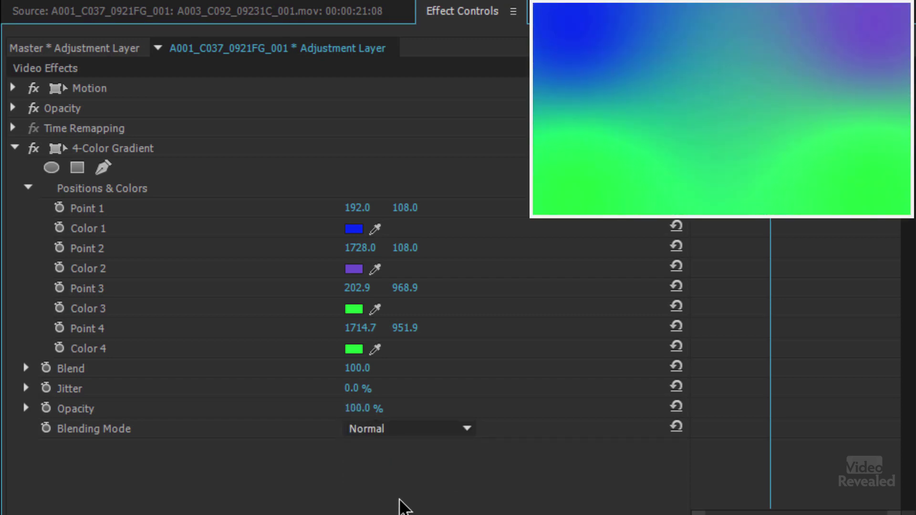
{"action": "left_click", "coordinate": [57, 148]}
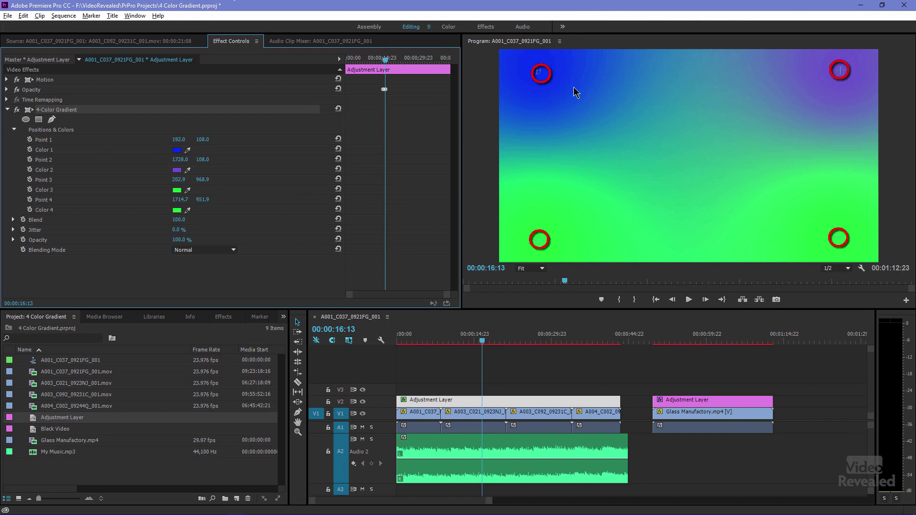
{"action": "mouse_move", "coordinate": [539, 73]}
{"action": "left_mouse_down"}
{"action": "mouse_move", "coordinate": [732, 206]}
{"action": "mouse_move", "coordinate": [645, 232]}
{"action": "mouse_move", "coordinate": [599, 163]}
{"action": "mouse_move", "coordinate": [754, 201]}
{"action": "mouse_move", "coordinate": [855, 184]}
{"action": "mouse_move", "coordinate": [770, 119]}
{"action": "mouse_move", "coordinate": [620, 108]}
{"action": "mouse_move", "coordinate": [509, 84]}
{"action": "mouse_move", "coordinate": [591, 129]}
{"action": "mouse_move", "coordinate": [549, 75]}
{"action": "left_mouse_up"}
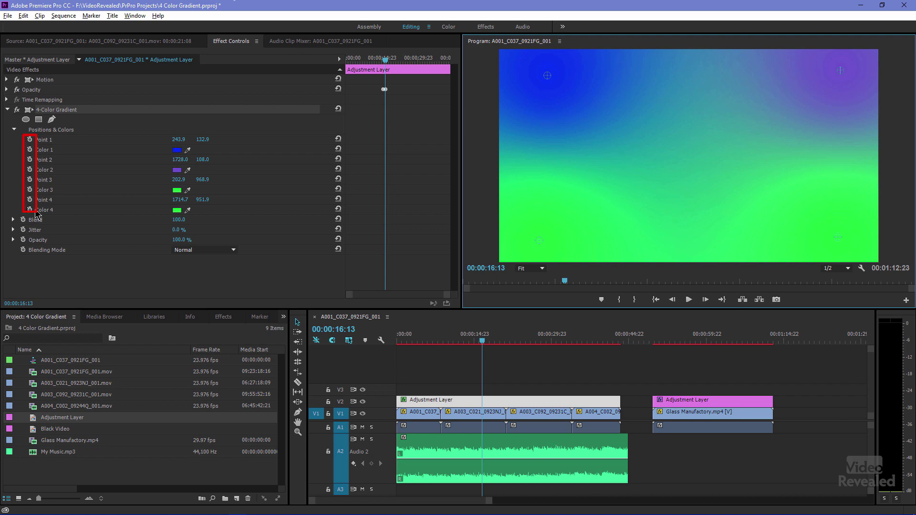
{"action": "left_click", "coordinate": [286, 215]}
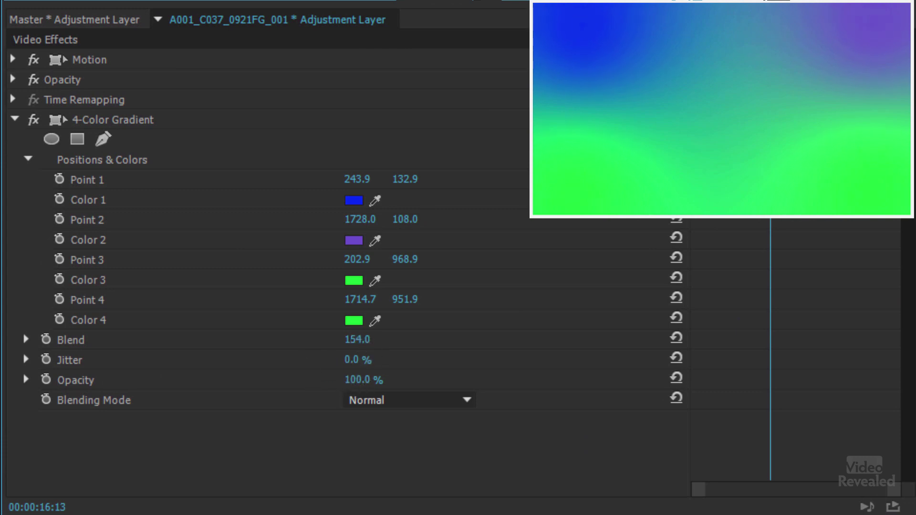
{"action": "left_click_drag", "start_coordinate": [357, 339], "coordinate": [415, 339]}
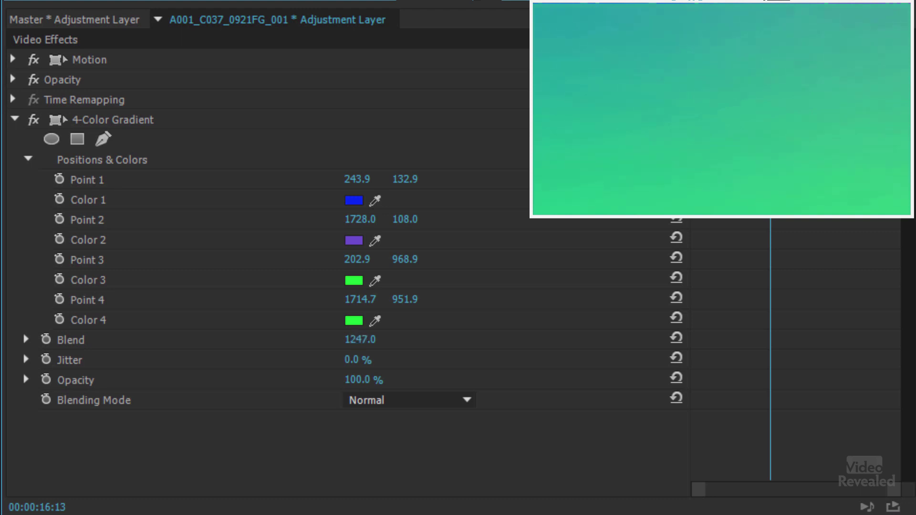
Drop the gradient's Blend to 5 at the glass-blowing shot for sharp colour corners.
{"action": "mouse_move", "coordinate": [415, 340]}
{"action": "left_mouse_down"}
{"action": "mouse_move", "coordinate": [343, 339]}
{"action": "mouse_move", "coordinate": [387, 339]}
{"action": "mouse_move", "coordinate": [351, 339]}
{"action": "mouse_move", "coordinate": [378, 341]}
{"action": "left_mouse_up"}
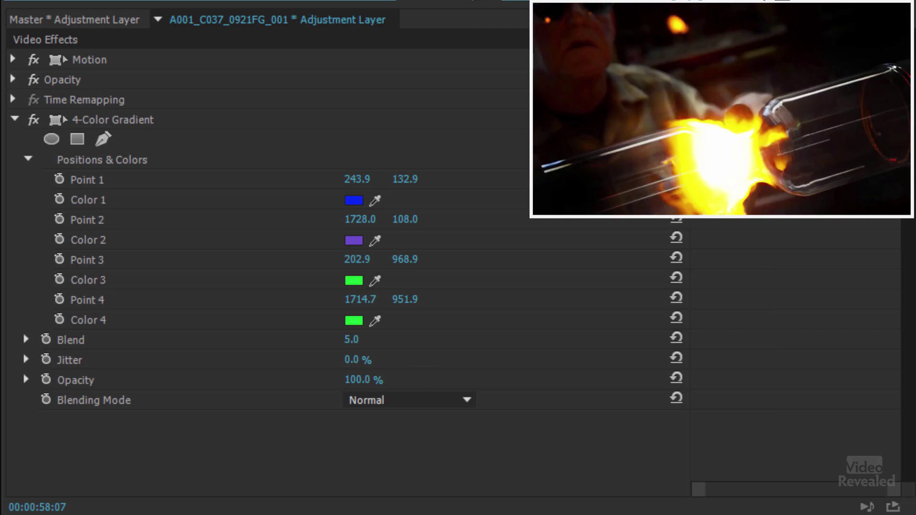
{"action": "left_click", "coordinate": [423, 401]}
Give the white-and-black gradient Normal blending, Blend 1169 and Jitter 64%.
{"action": "left_click", "coordinate": [427, 441]}
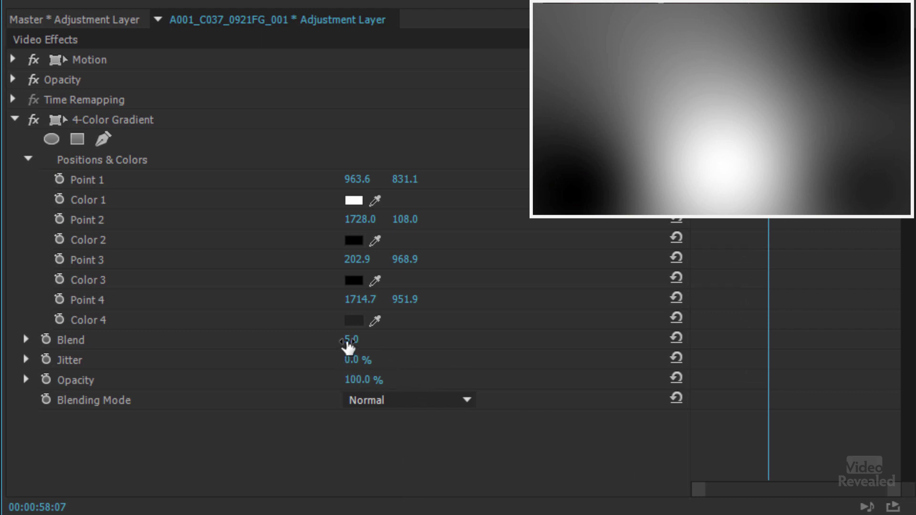
{"action": "left_click_drag", "start_coordinate": [354, 339], "coordinate": [548, 339]}
{"action": "left_click_drag", "start_coordinate": [339, 352], "coordinate": [342, 352]}
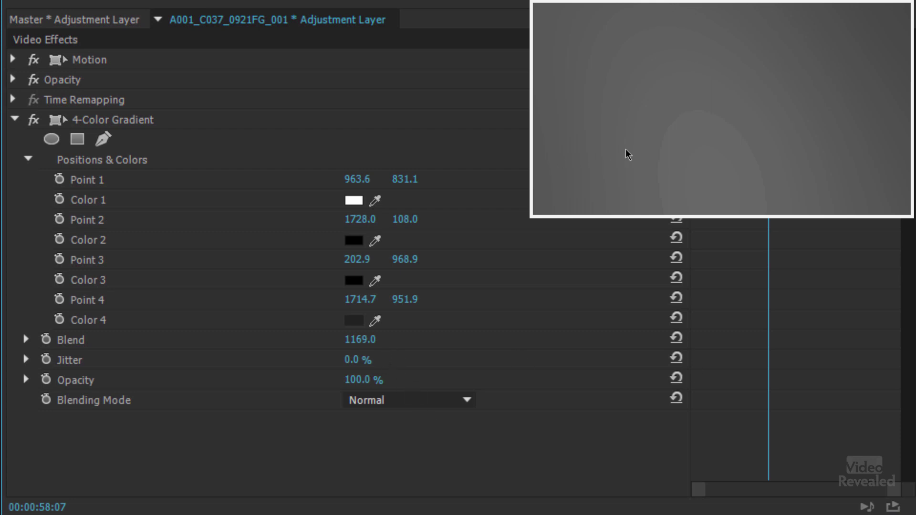
{"action": "left_click_drag", "start_coordinate": [355, 365], "coordinate": [427, 366]}
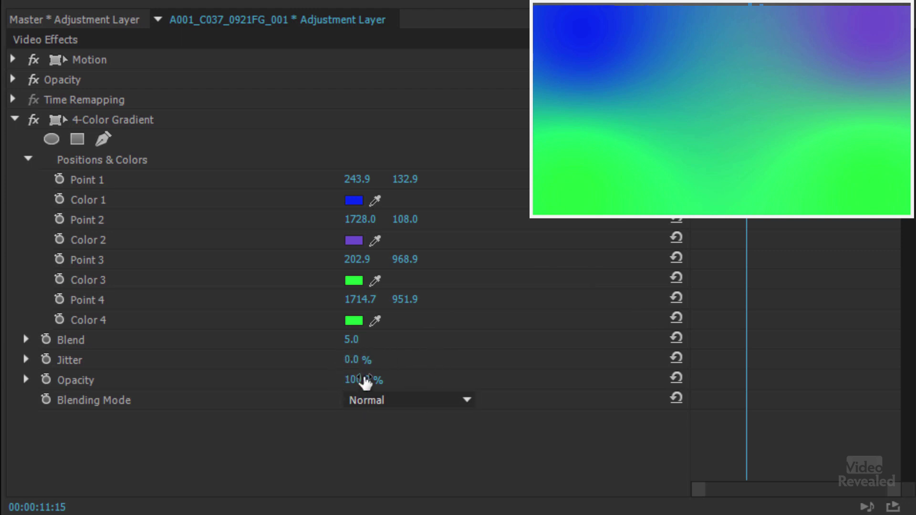
{"action": "mouse_move", "coordinate": [365, 381]}
{"action": "left_mouse_down"}
{"action": "mouse_move", "coordinate": [294, 381]}
{"action": "mouse_move", "coordinate": [365, 381]}
{"action": "left_mouse_up"}
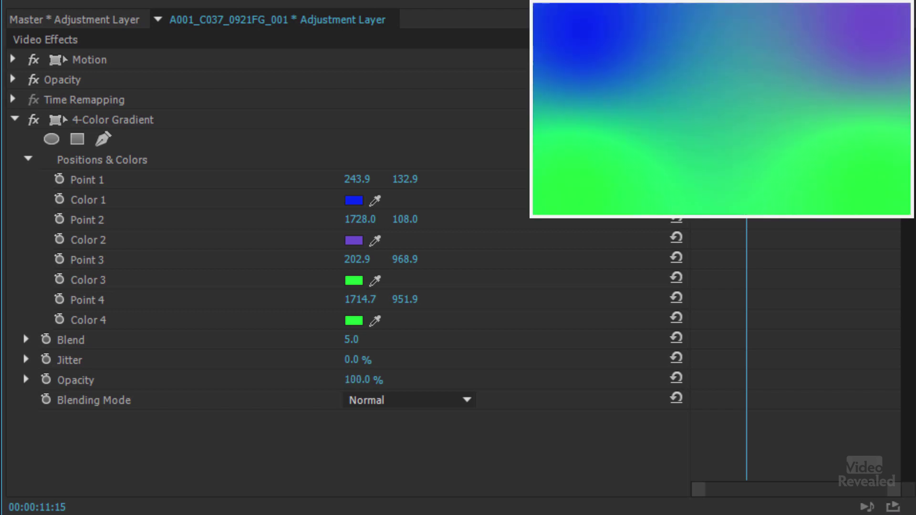
Try Multiply and Screen, then settle the gradient on Overlay at 54% opacity.
{"action": "left_click", "coordinate": [368, 401]}
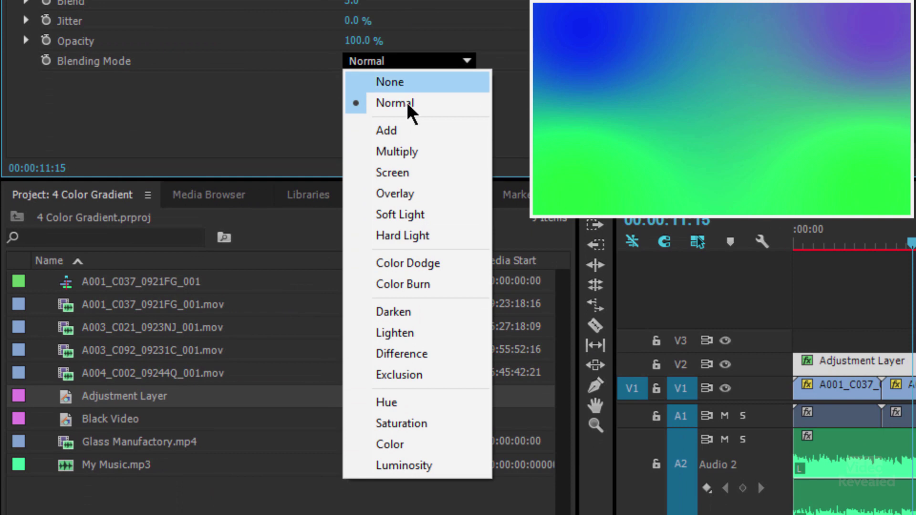
{"action": "left_click", "coordinate": [422, 151]}
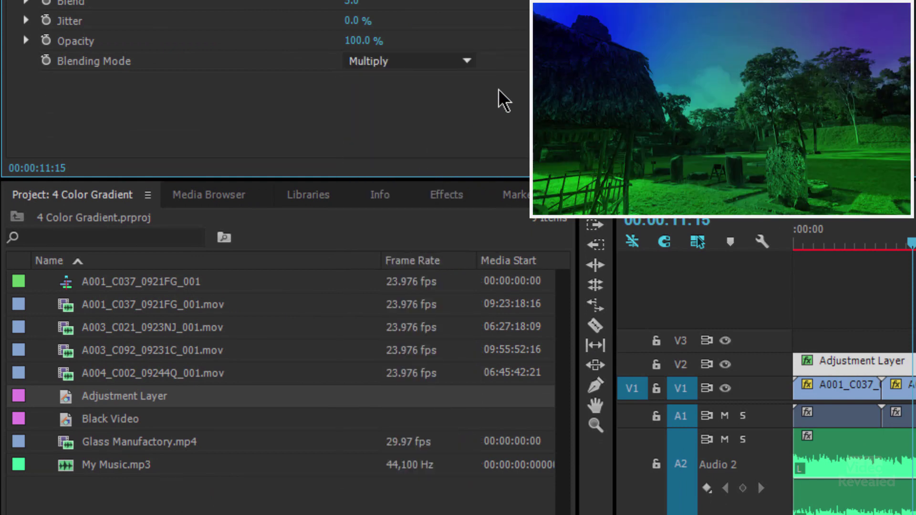
{"action": "left_click", "coordinate": [398, 61]}
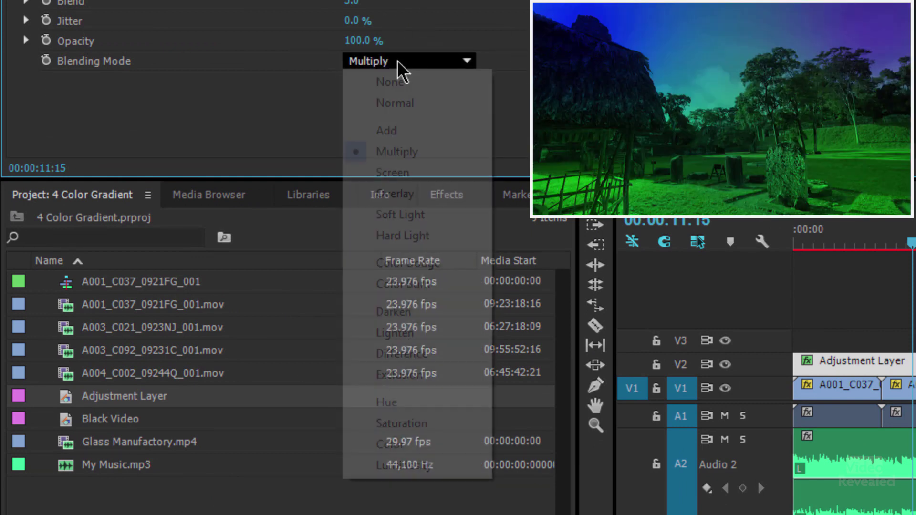
{"action": "left_click", "coordinate": [411, 170]}
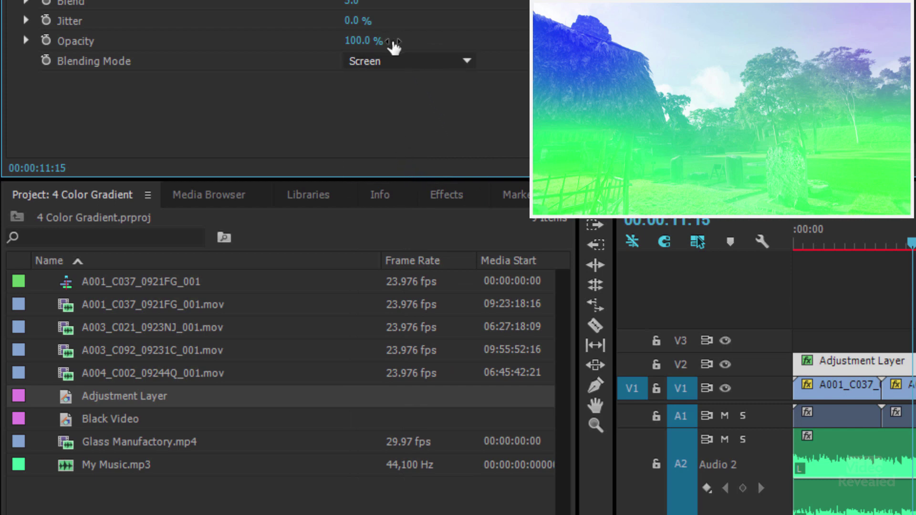
{"action": "left_click", "coordinate": [408, 62]}
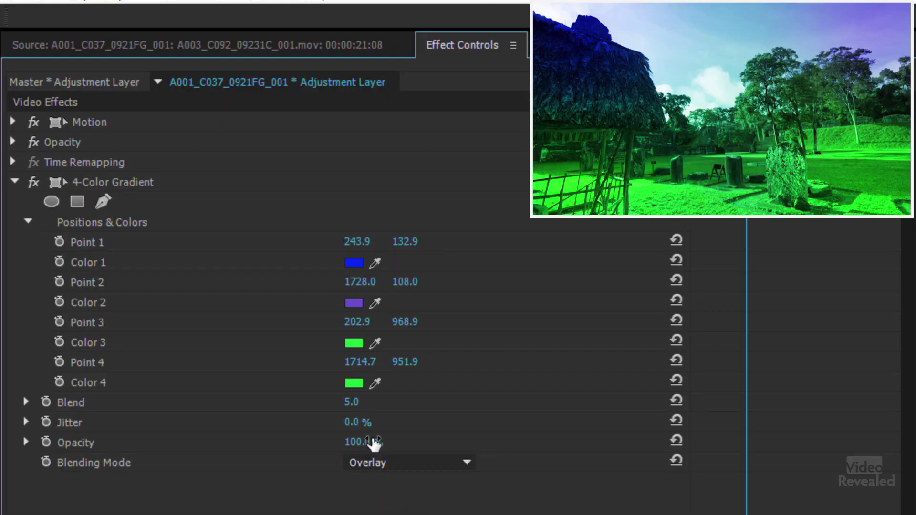
{"action": "mouse_move", "coordinate": [357, 443]}
{"action": "left_mouse_down"}
{"action": "mouse_move", "coordinate": [287, 442]}
{"action": "mouse_move", "coordinate": [324, 442]}
{"action": "left_mouse_up"}
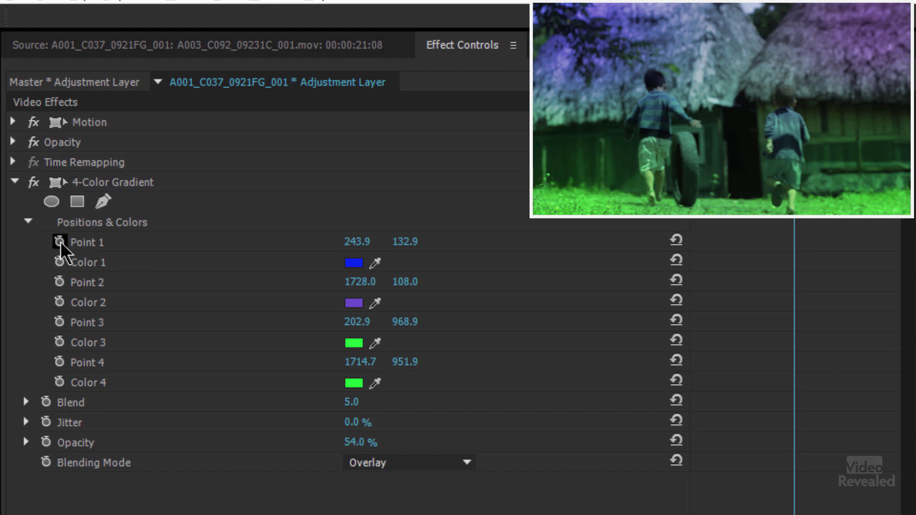
Enable keyframing for the gradient colours and add holding keyframes one frame before the cut.
{"action": "left_click", "coordinate": [59, 262]}
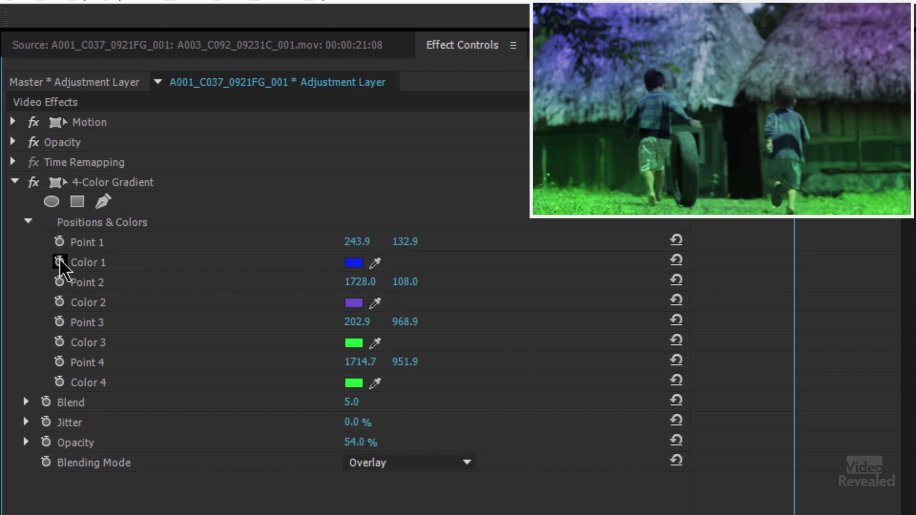
{"action": "left_click", "coordinate": [59, 302]}
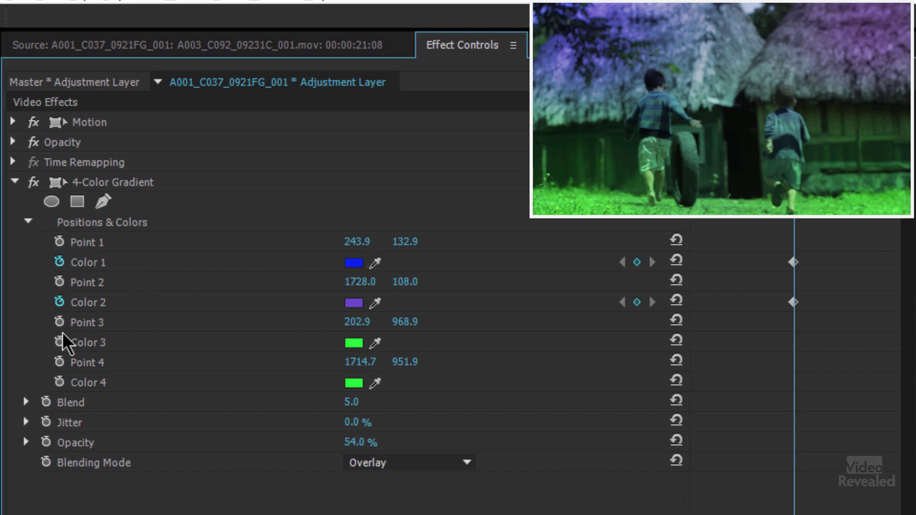
{"action": "left_click", "coordinate": [60, 342]}
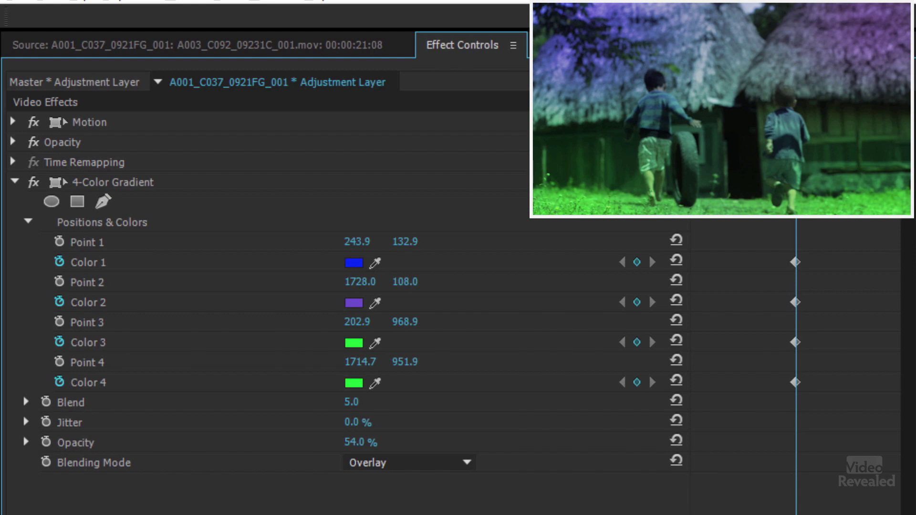
{"action": "key", "text": "Left"}
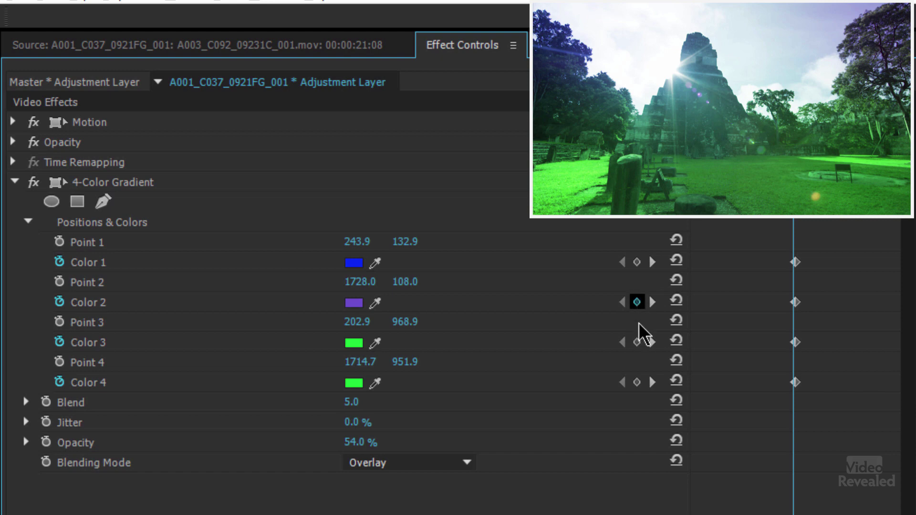
{"action": "left_click", "coordinate": [637, 342]}
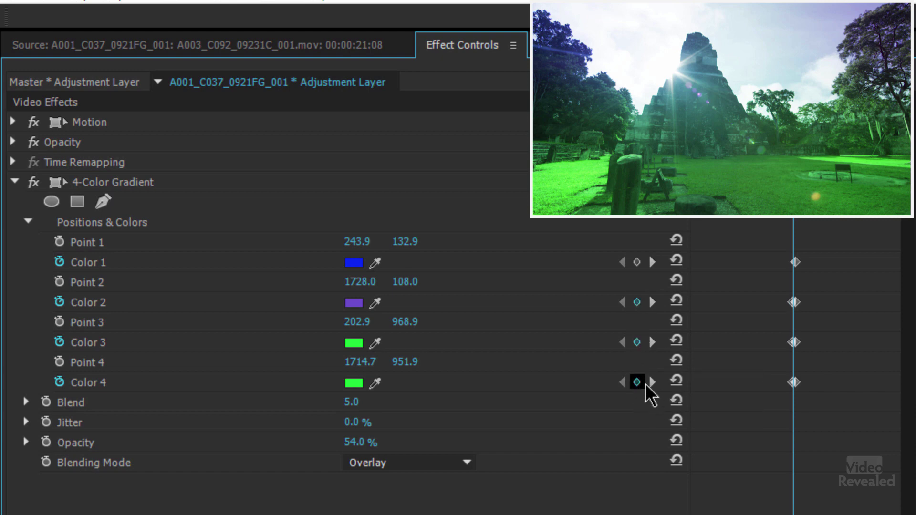
{"action": "left_click", "coordinate": [653, 382]}
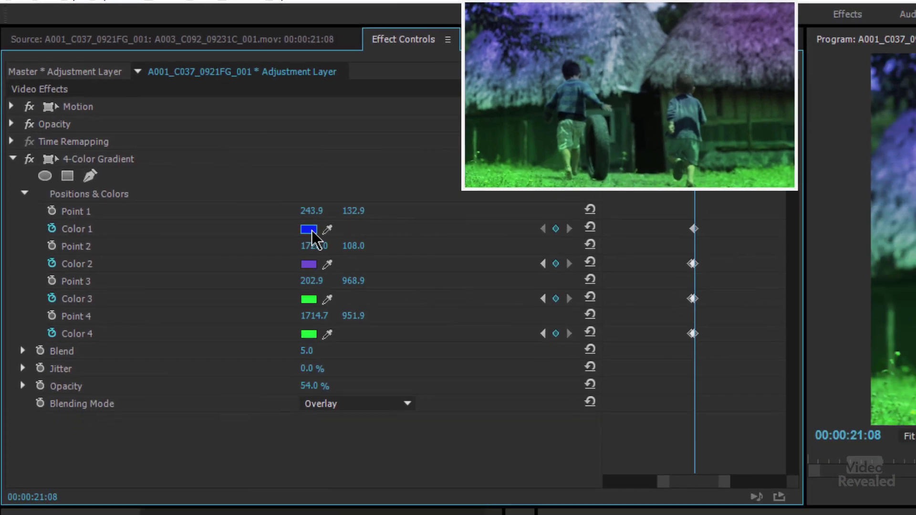
Set gradient Color 1 to a bright, fully saturated yellow.
{"action": "left_click", "coordinate": [354, 262]}
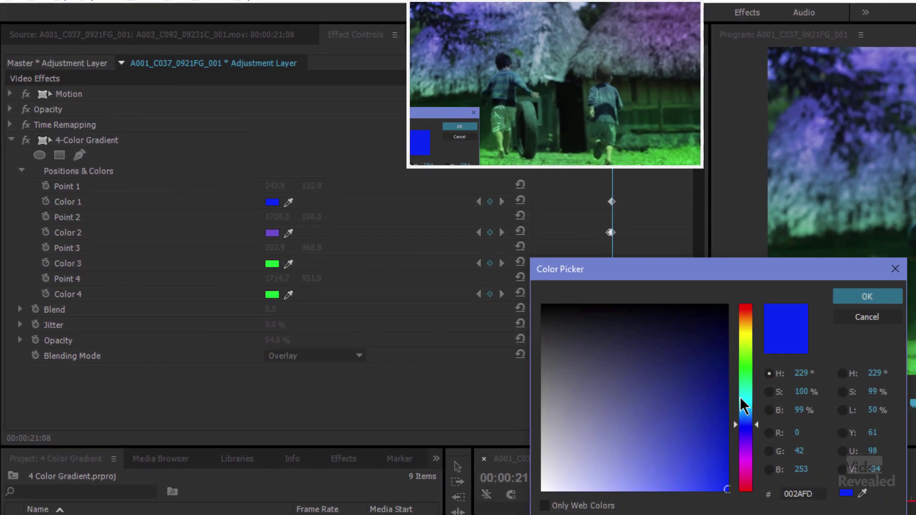
{"action": "left_click_drag", "start_coordinate": [743, 405], "coordinate": [743, 344]}
{"action": "left_click", "coordinate": [725, 435]}
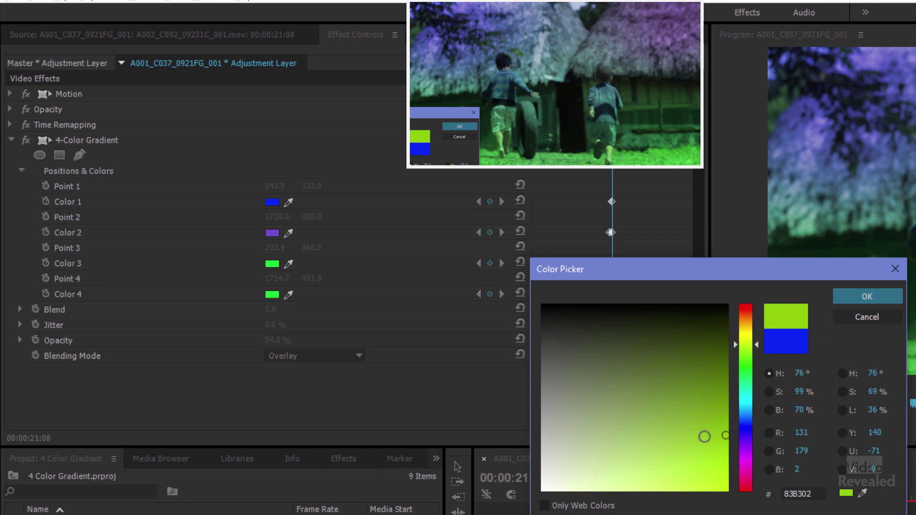
{"action": "mouse_move", "coordinate": [724, 435]}
{"action": "left_mouse_down"}
{"action": "mouse_move", "coordinate": [675, 453]}
{"action": "mouse_move", "coordinate": [744, 494]}
{"action": "left_mouse_up"}
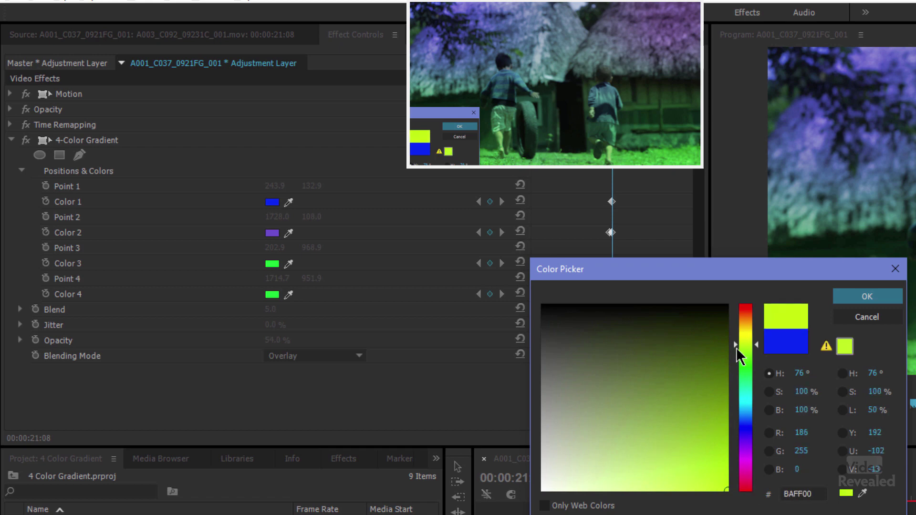
{"action": "left_click_drag", "start_coordinate": [737, 347], "coordinate": [738, 338]}
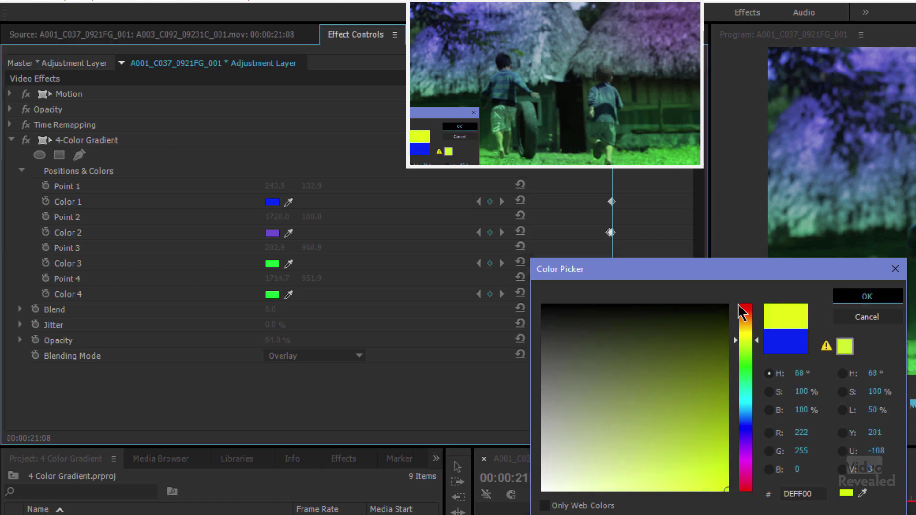
{"action": "key", "text": "Return"}
Set gradient Color 2 to olive.
{"action": "left_click", "coordinate": [272, 232]}
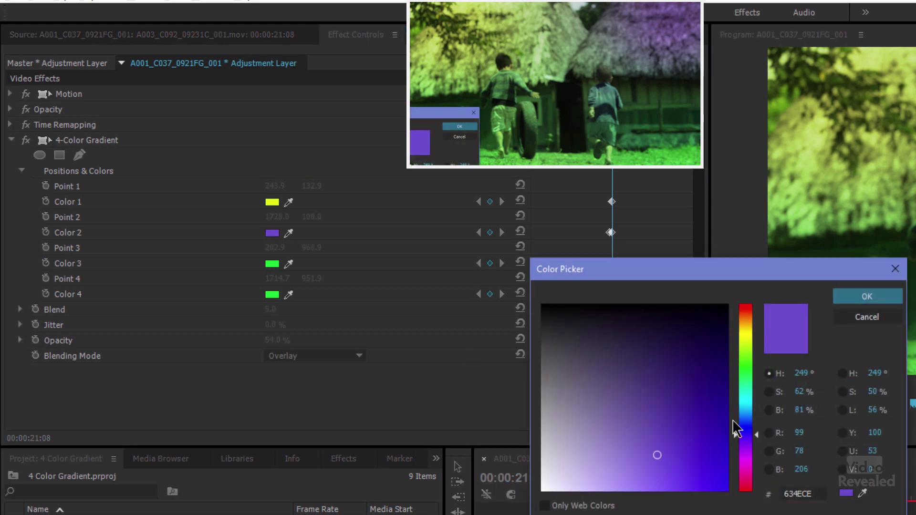
{"action": "left_click_drag", "start_coordinate": [736, 430], "coordinate": [748, 334]}
{"action": "left_click", "coordinate": [668, 397]}
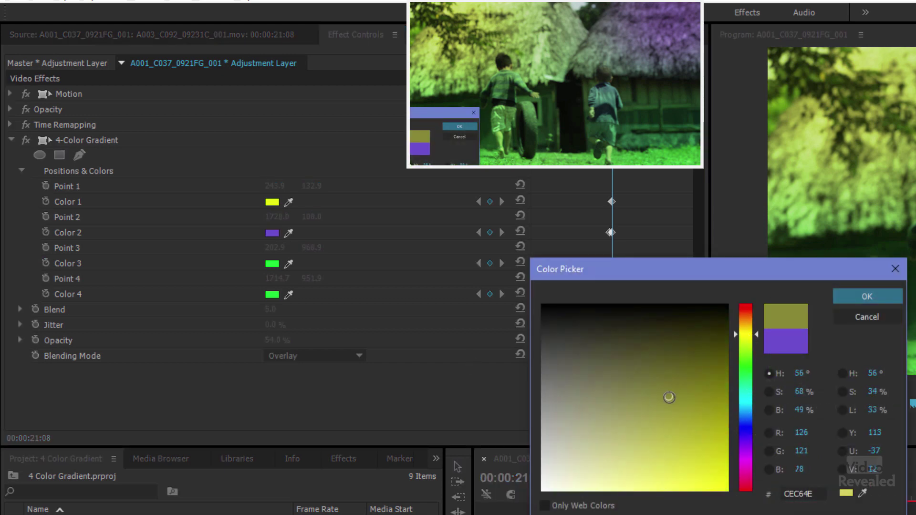
{"action": "left_click", "coordinate": [846, 301]}
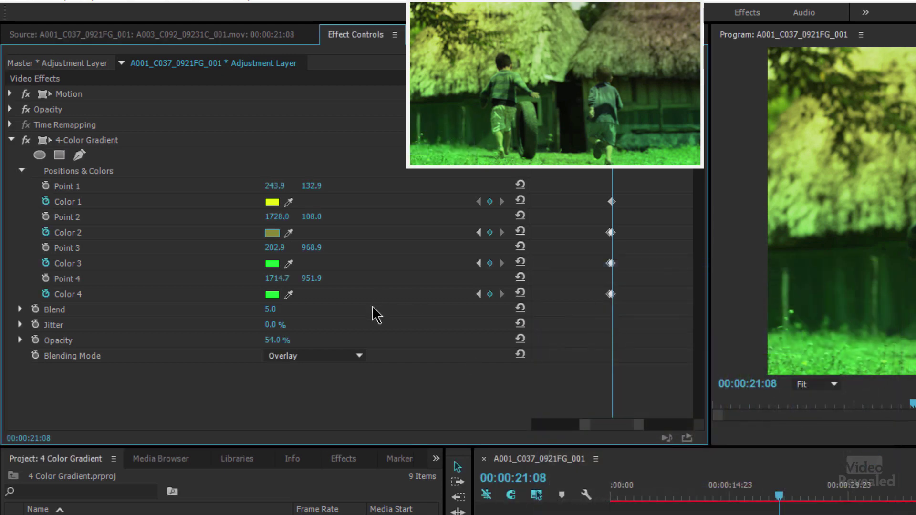
Set gradient Color 3 to a dark olive-brown.
{"action": "left_click", "coordinate": [276, 267]}
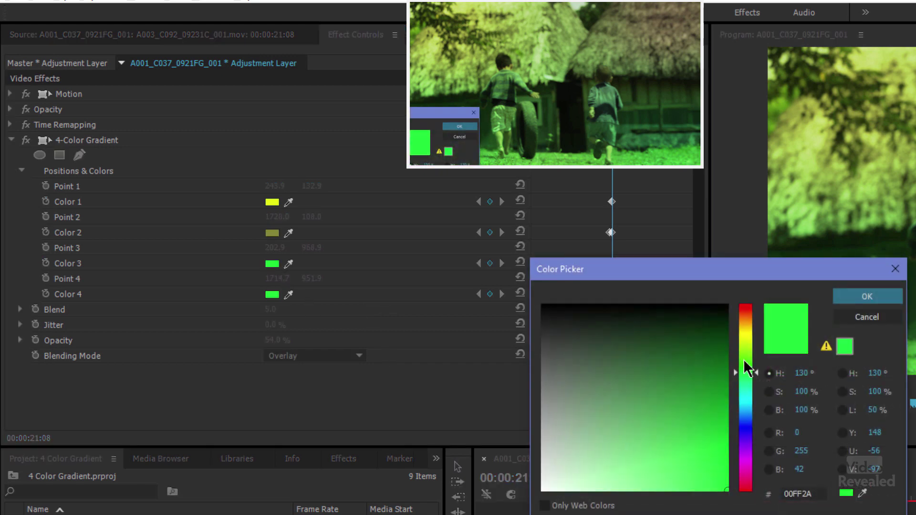
{"action": "left_click_drag", "start_coordinate": [744, 359], "coordinate": [748, 338]}
{"action": "left_click_drag", "start_coordinate": [661, 334], "coordinate": [651, 329]}
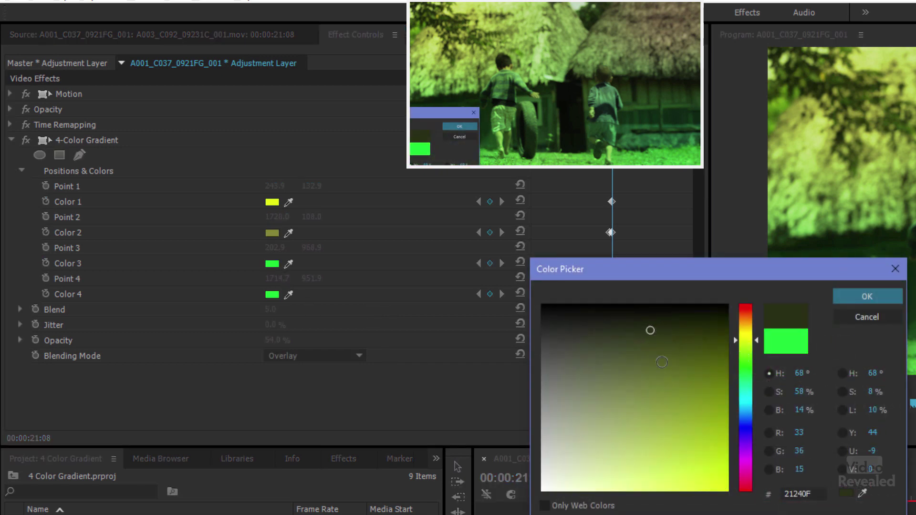
{"action": "left_click_drag", "start_coordinate": [661, 363], "coordinate": [669, 348]}
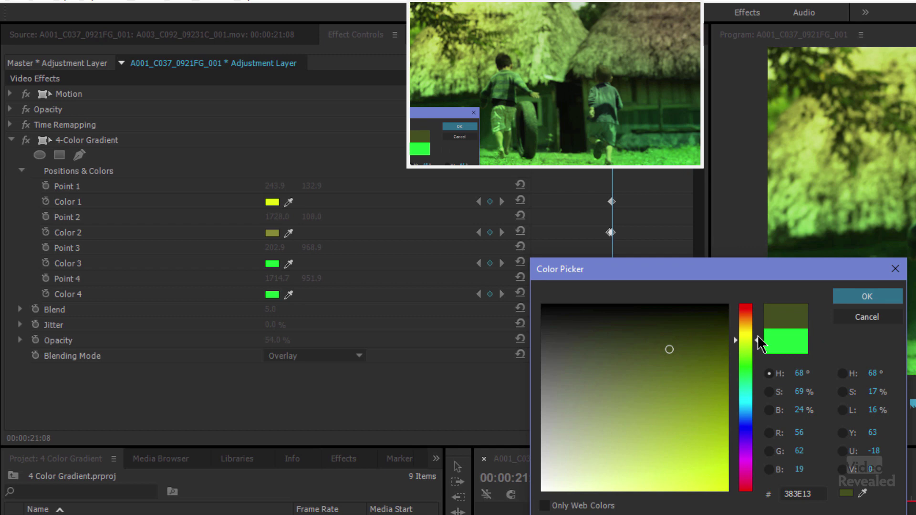
{"action": "left_click_drag", "start_coordinate": [754, 332], "coordinate": [755, 326]}
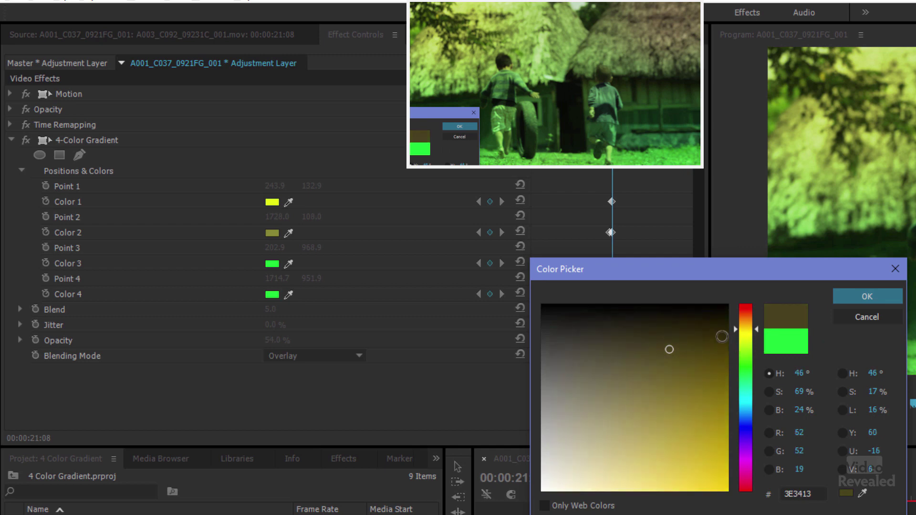
{"action": "left_click", "coordinate": [704, 343]}
{"action": "left_click", "coordinate": [864, 296]}
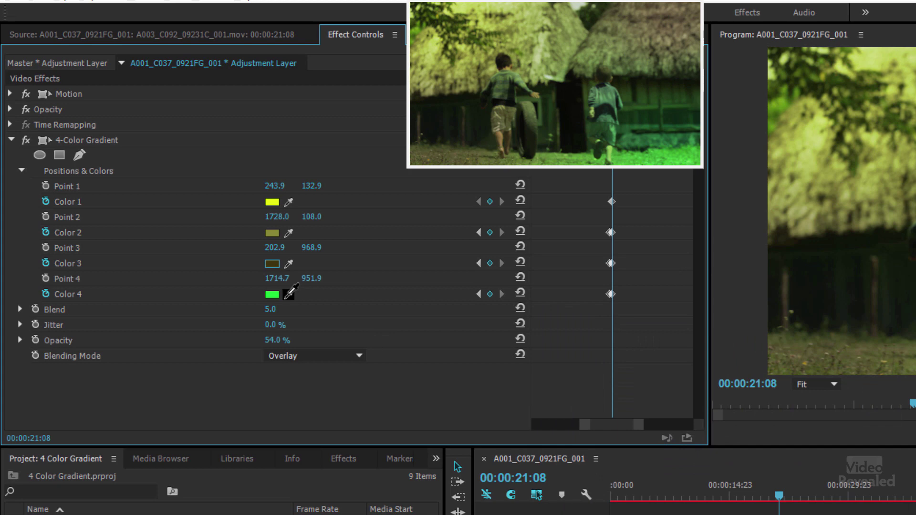
Copy Color 3's dark brown into Color 4 with the eyedropper.
{"action": "left_click", "coordinate": [292, 286]}
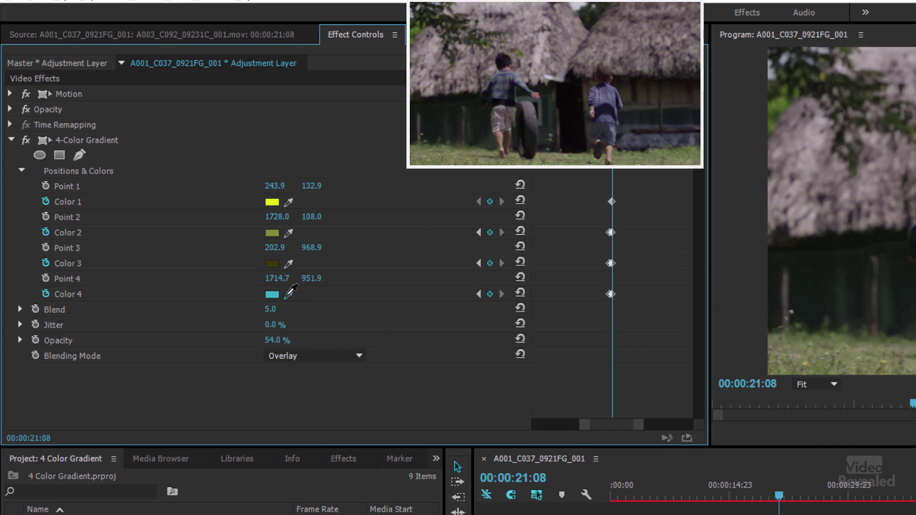
{"action": "left_click", "coordinate": [277, 263]}
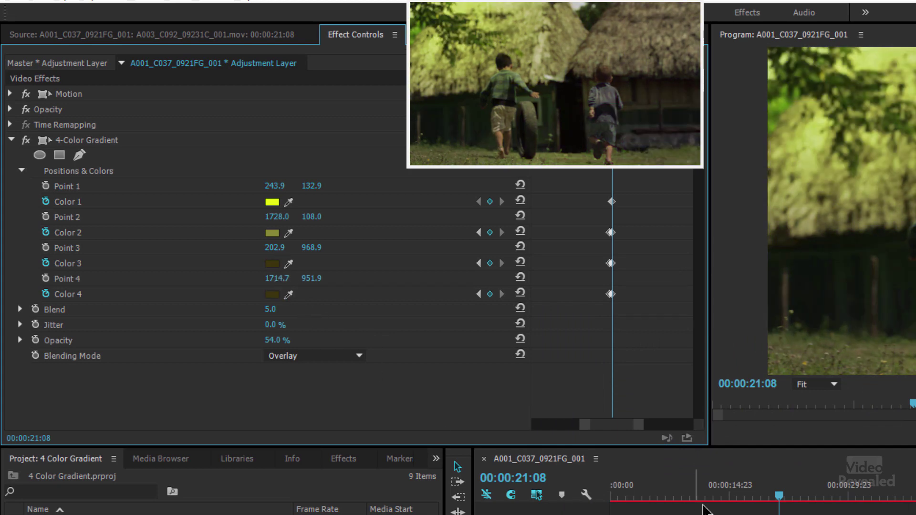
{"action": "key", "text": "Left"}
{"action": "key", "text": "Left"}
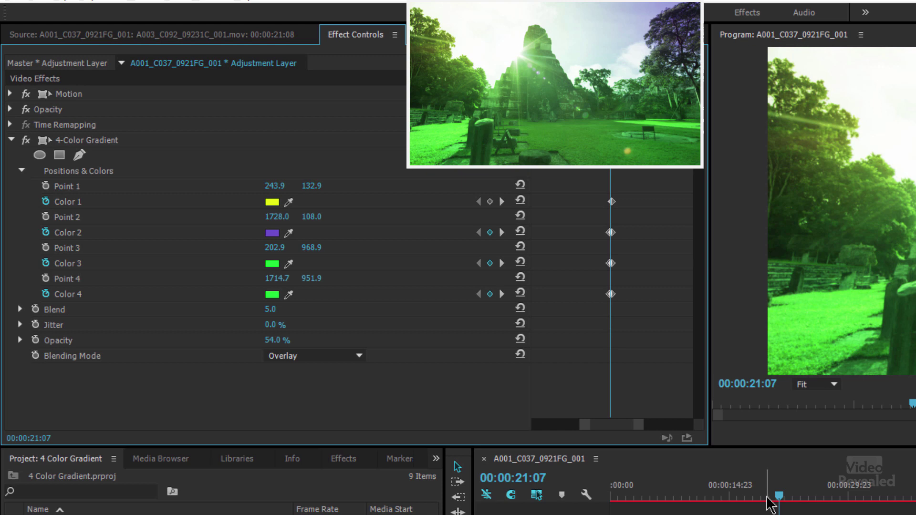
{"action": "left_click_drag", "start_coordinate": [761, 490], "coordinate": [751, 491]}
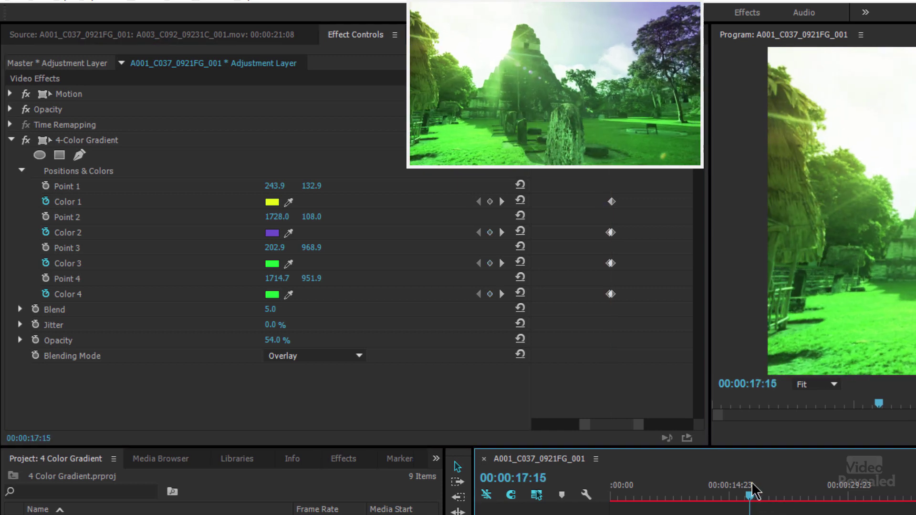
{"action": "key", "text": "space"}
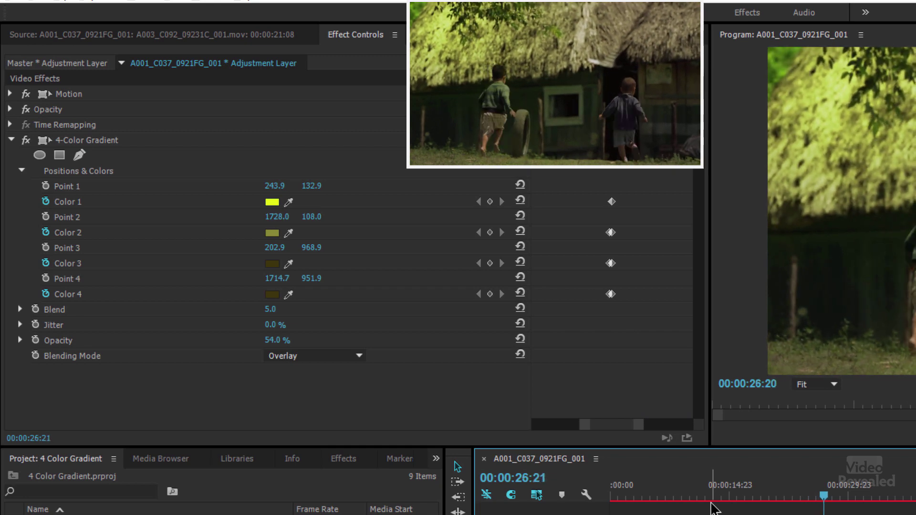
{"action": "key", "text": "space"}
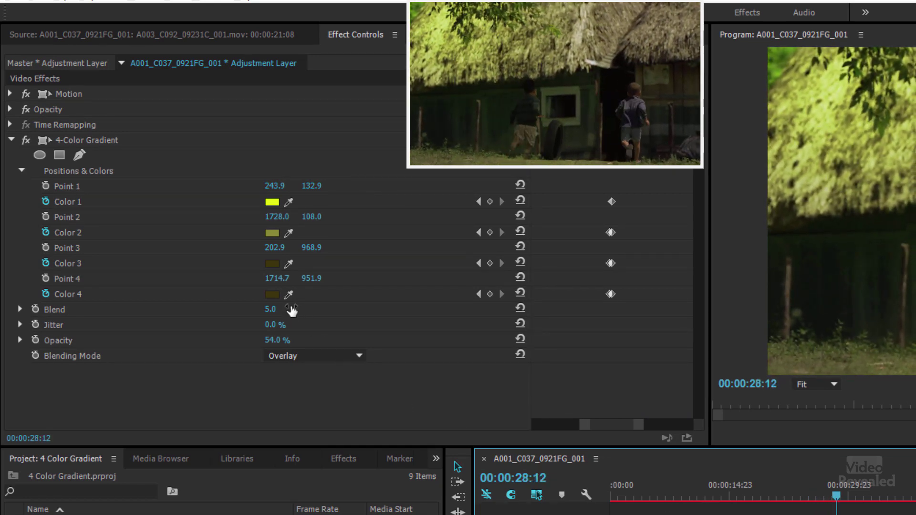
Scrub the 4-Color Gradient Opacity from 54% down to 31%.
{"action": "mouse_move", "coordinate": [279, 340]}
{"action": "left_mouse_down"}
{"action": "mouse_move", "coordinate": [215, 340]}
{"action": "mouse_move", "coordinate": [236, 341]}
{"action": "left_mouse_up"}
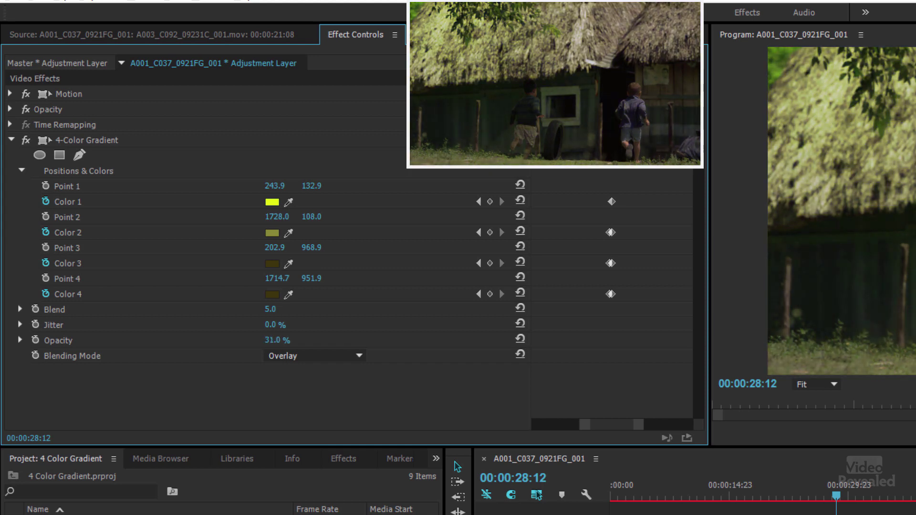